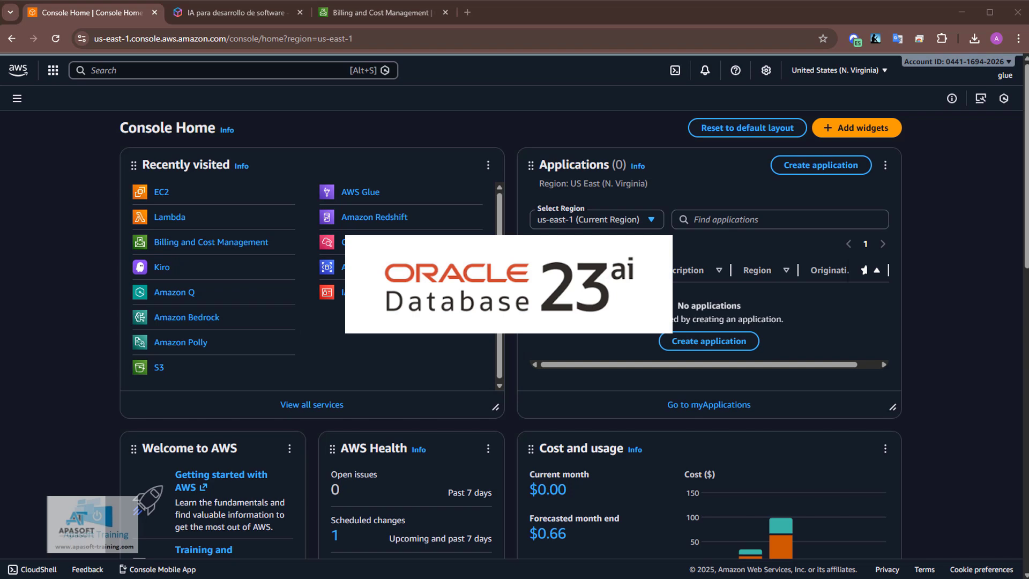
- Find the EC2 service with the search "ec2" and start launching a new instance
mouse_move(781, 530)
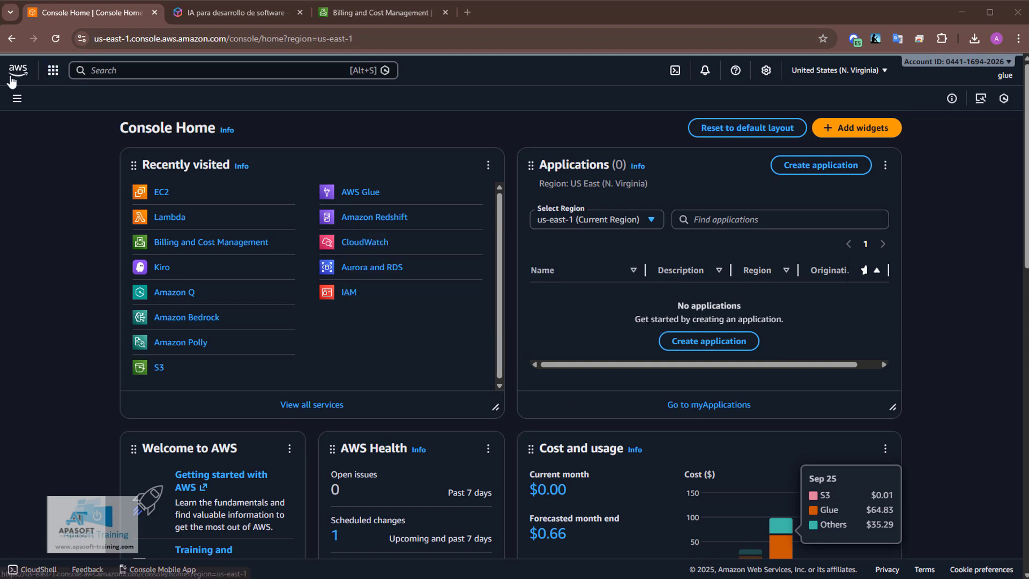
left_click(113, 69)
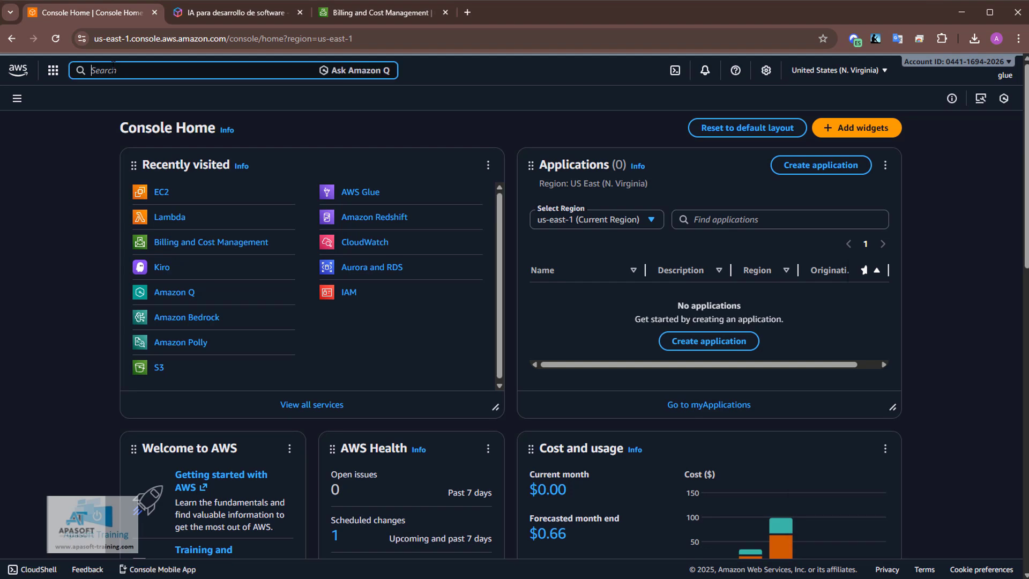
type("ec2")
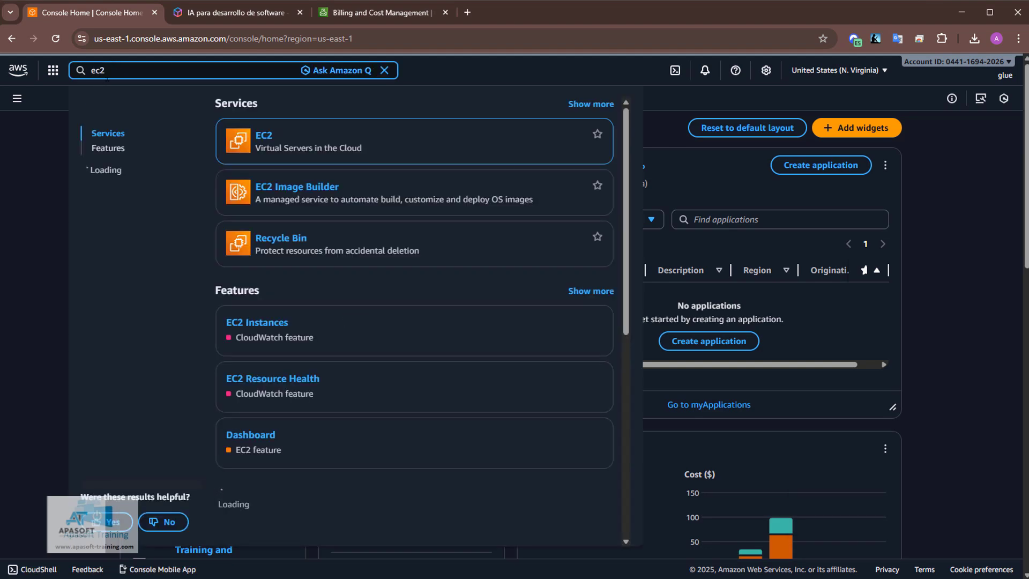
left_click(260, 142)
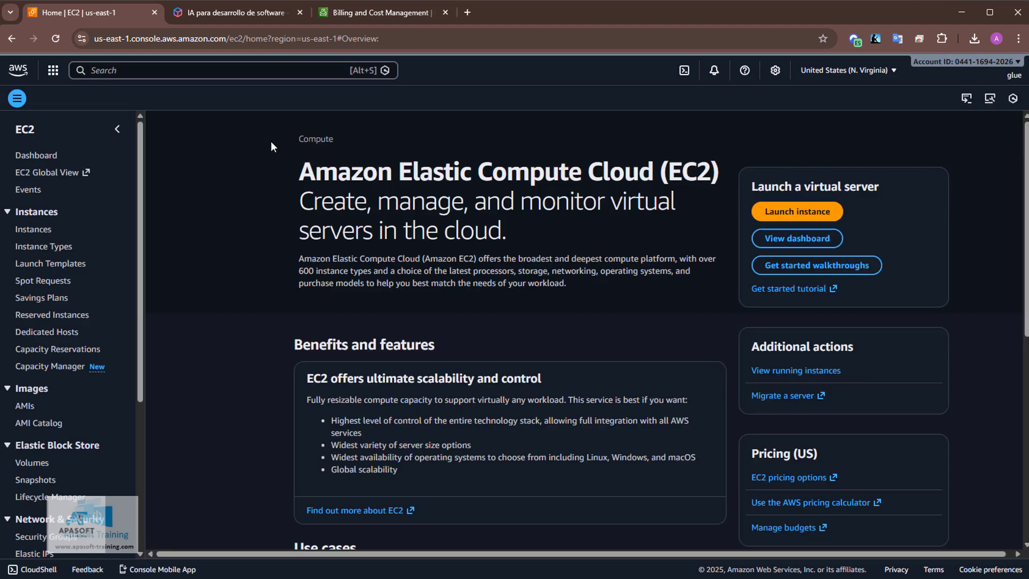
left_click(802, 214)
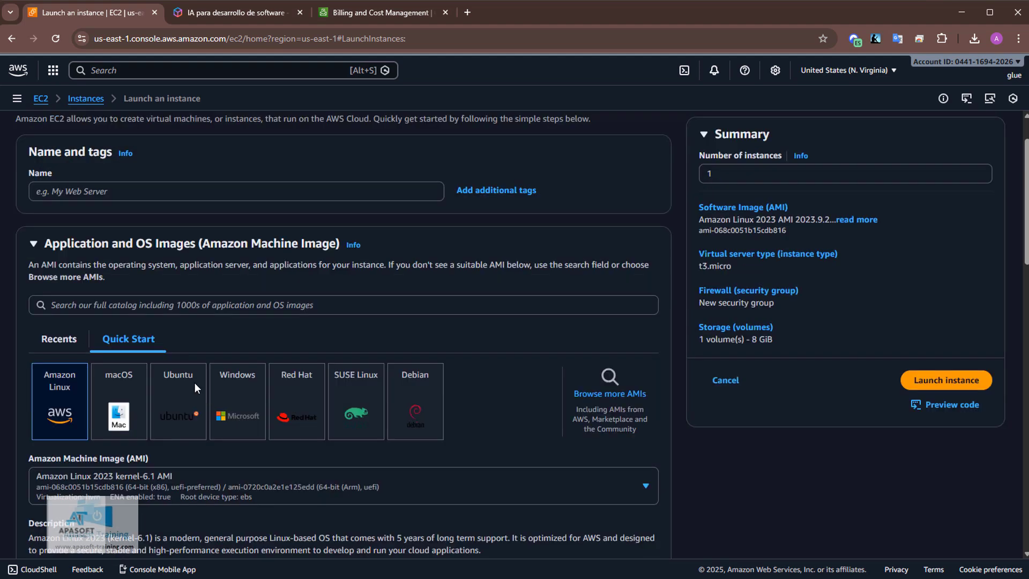
- Look through the list of available instance types in the launch form without changing the selection
scroll(194, 381, "down", 5)
scroll(195, 379, "down", 4)
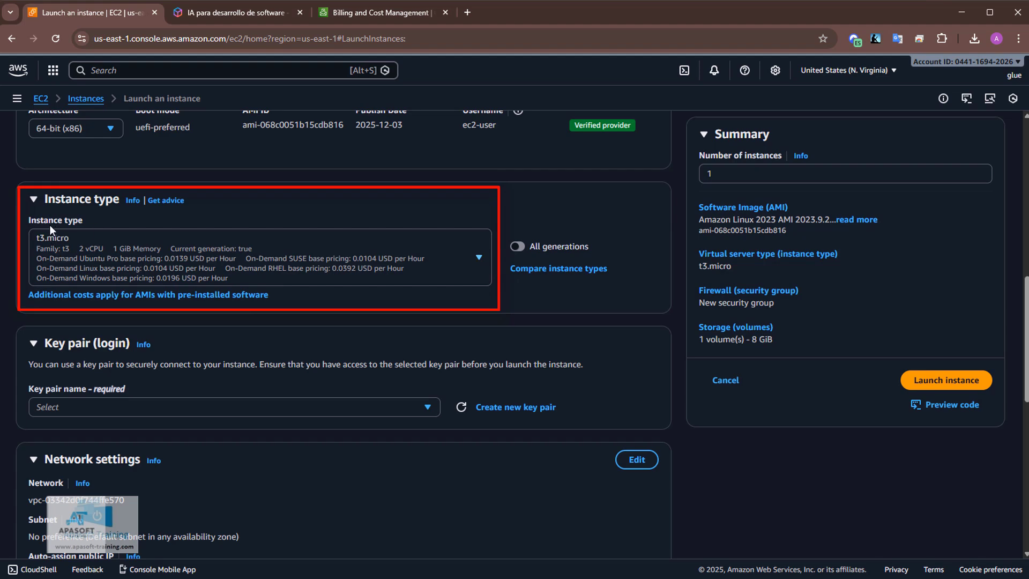
left_click(358, 268)
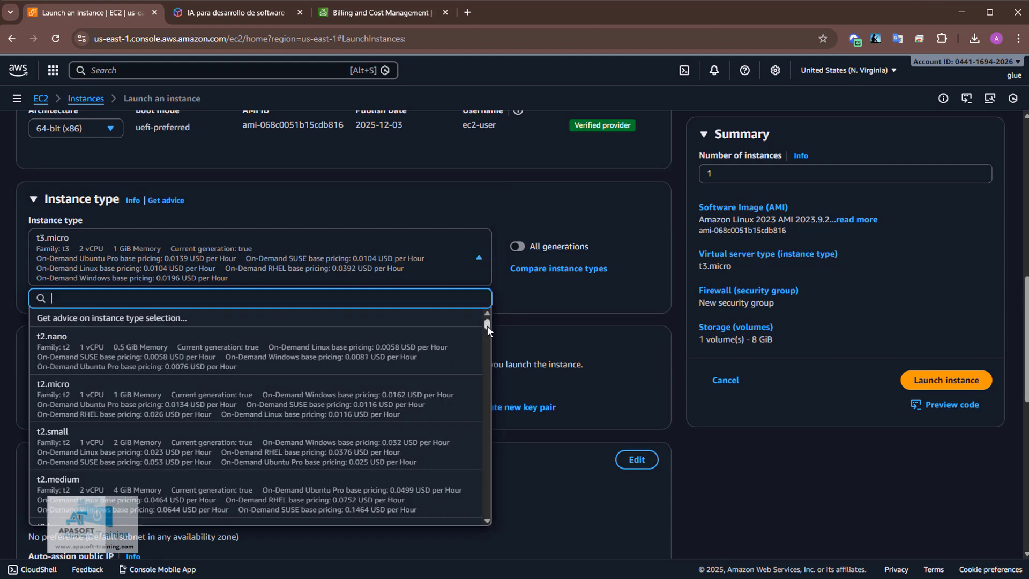
left_click_drag(487, 326, 487, 510)
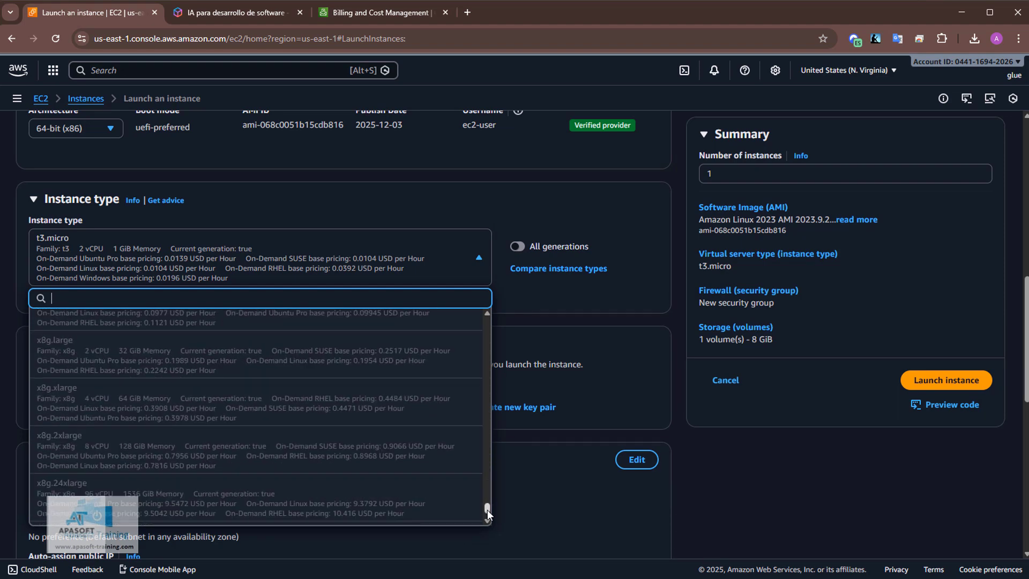
left_click_drag(487, 468, 490, 321)
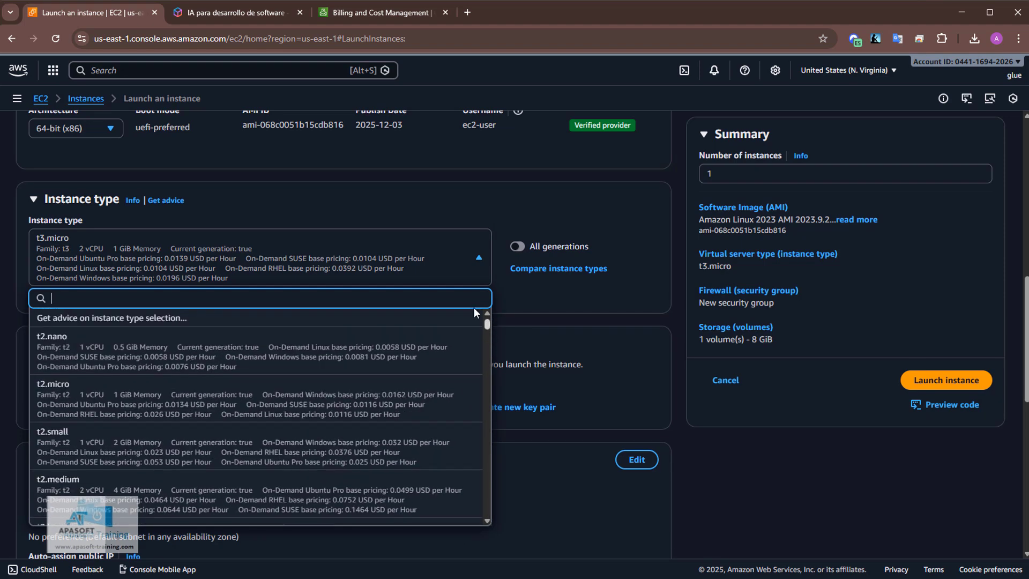
left_click(428, 212)
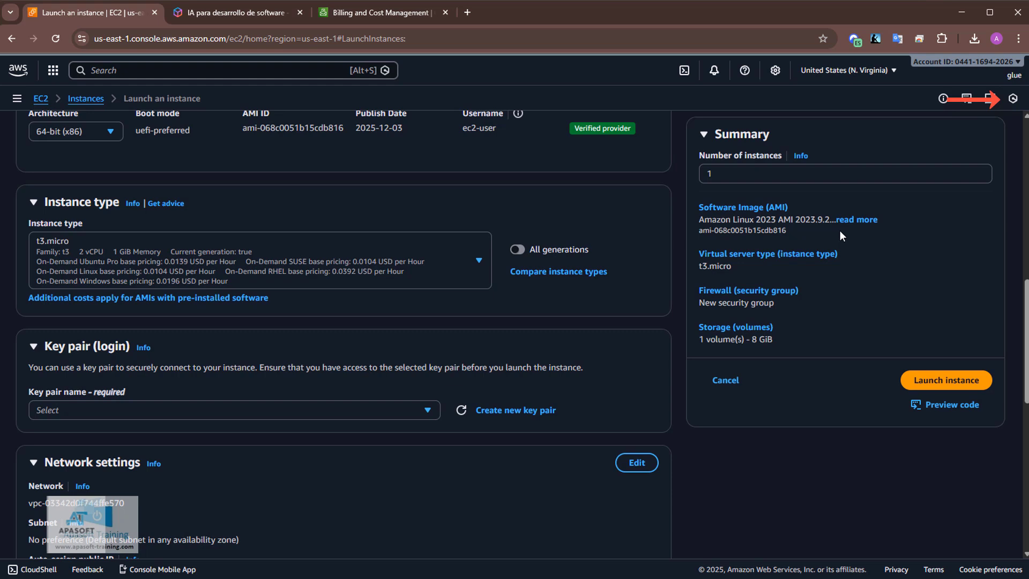
- Ask Amazon Q to recommend an instance for Oracle database 23 ai: 1000 users, 200 requests per second, 400GB, 16GB memory, maximum $10 per hour
left_click(1012, 101)
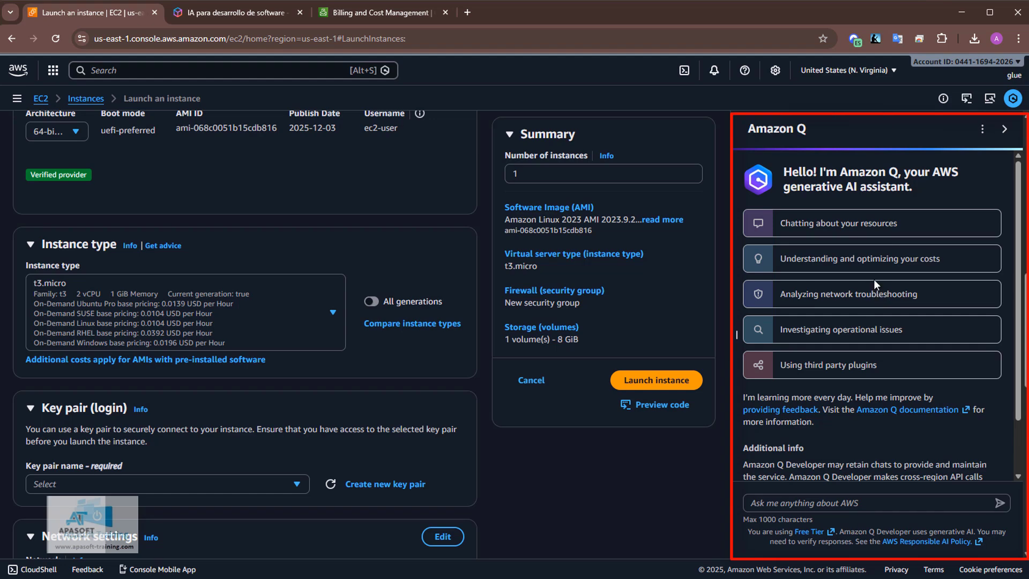
scroll(873, 198, "down", 5)
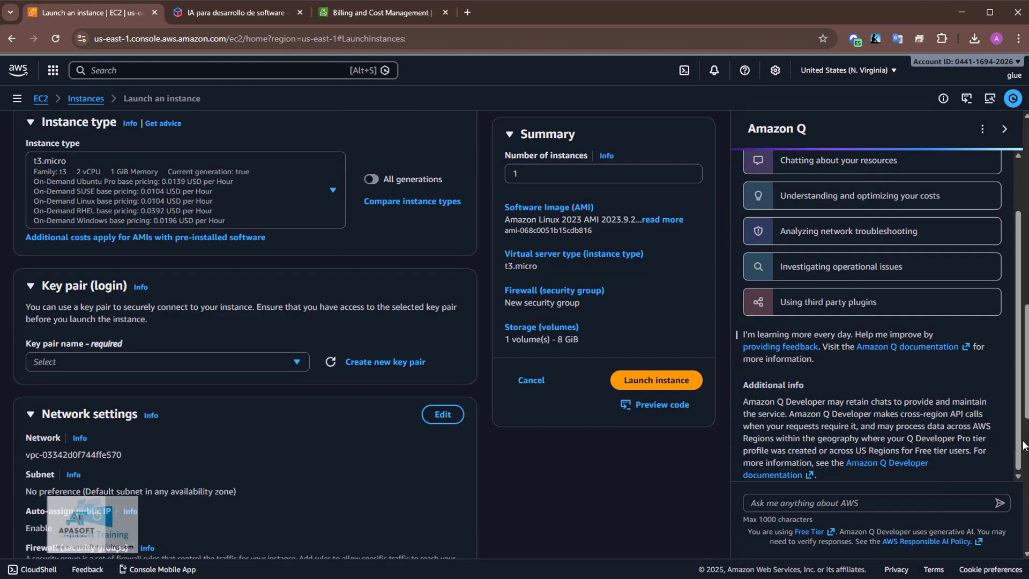
left_click_drag(1025, 415, 1025, 413)
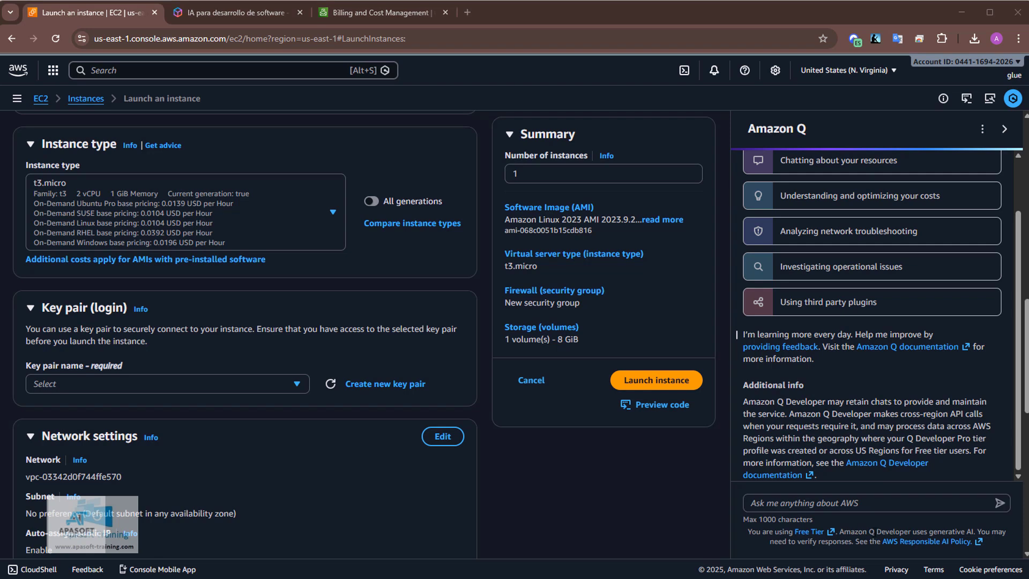
left_click(834, 509)
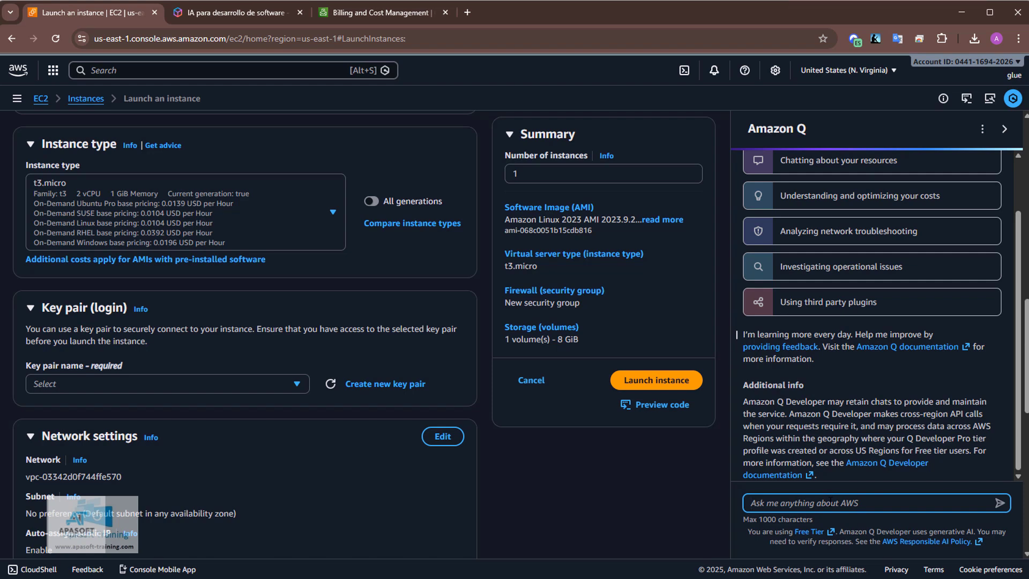
type("I want to install an Oracle database 23 ai for approximately 1000 users generating around 200 requests per second. The database is approximately 400GB in size, and the initial memory requirement is estimated at 16GB. What type of instance do you recommend, considering I don't want to spend more than $10 per hour?")
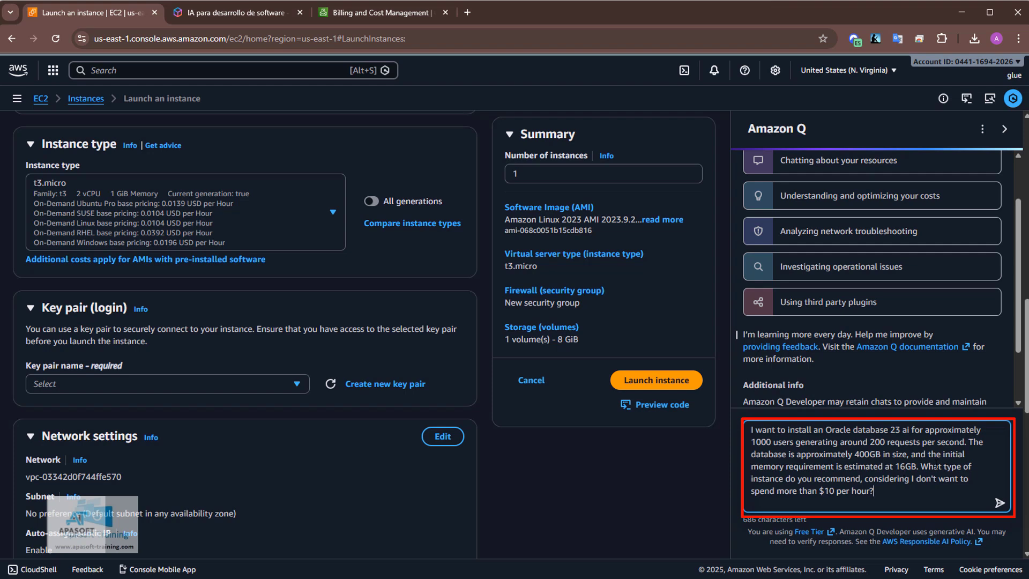
left_click(921, 466)
left_click_drag(817, 480, 835, 500)
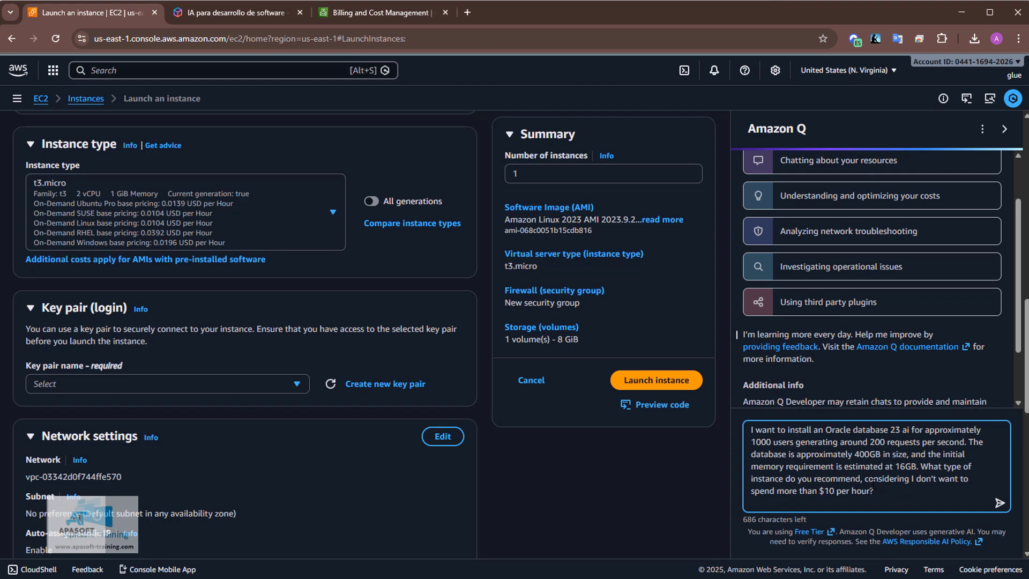
left_click(998, 505)
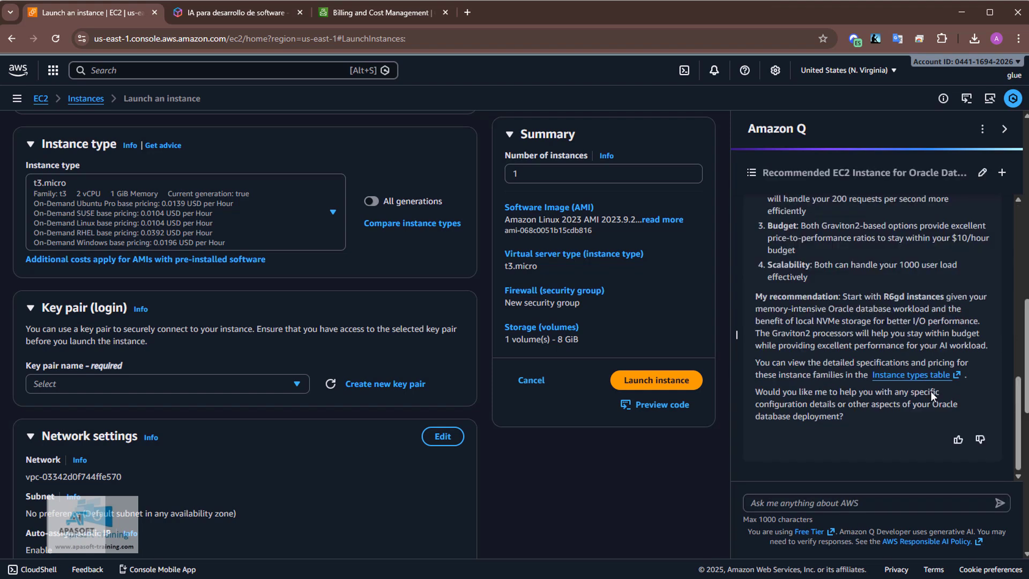
- Read the characteristics of the two instance families that Amazon Q proposes for the Oracle database
left_click_drag(1014, 436, 994, 298)
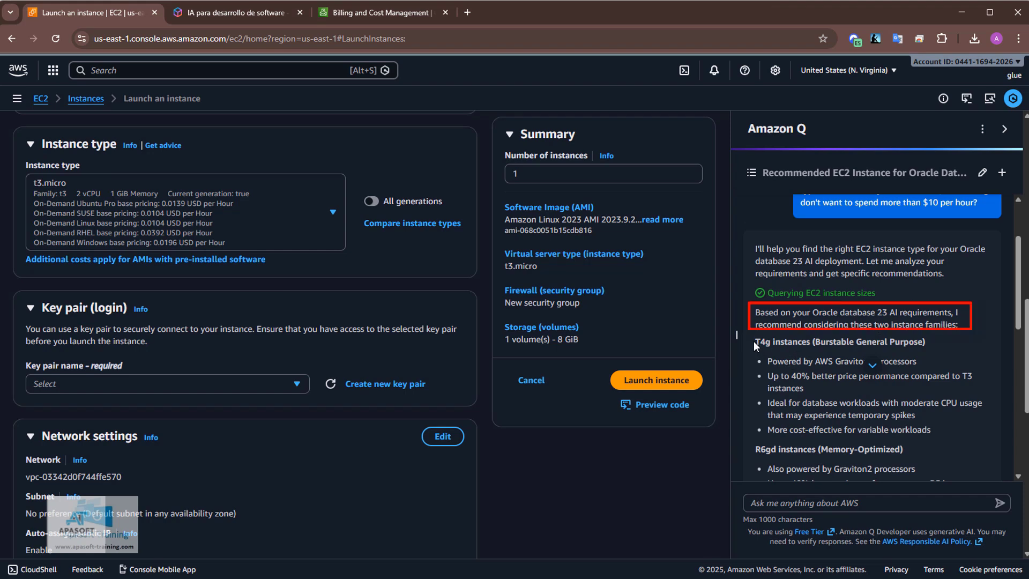
left_click_drag(755, 342, 770, 343)
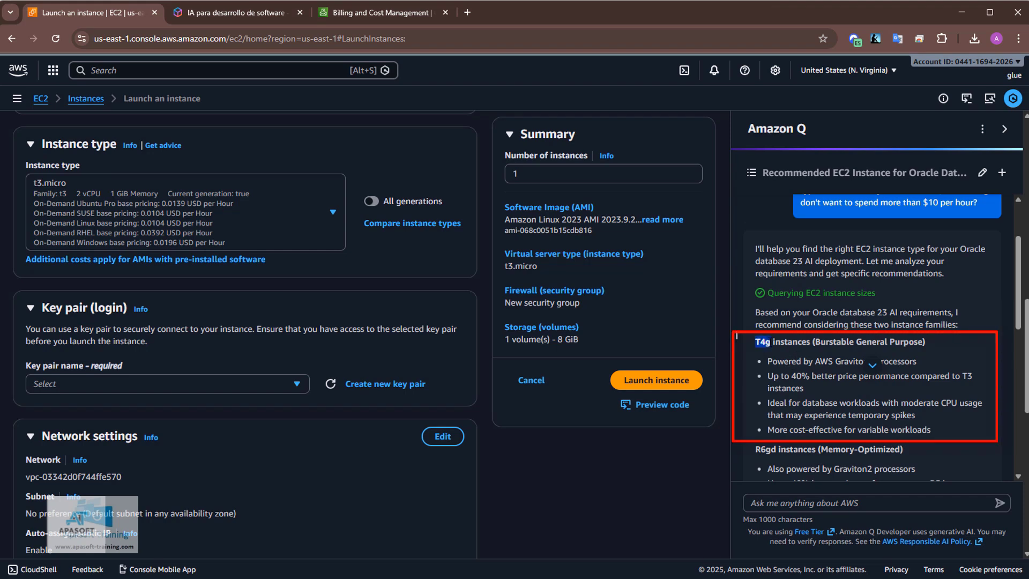
left_click(809, 369)
left_click_drag(767, 376, 840, 387)
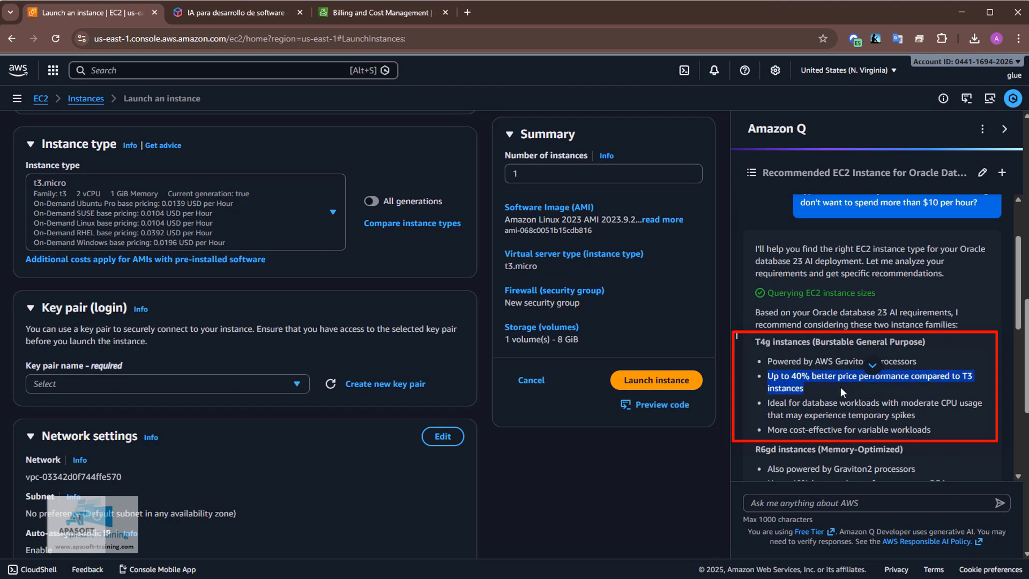
left_click(928, 401)
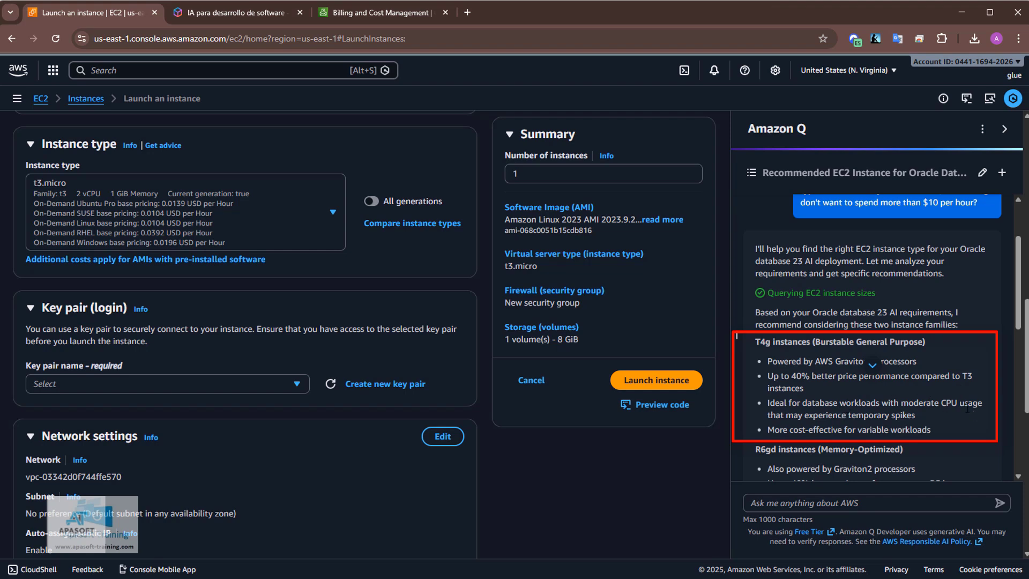
mouse_move(1018, 324)
left_mouse_down()
mouse_move(1017, 384)
mouse_move(1013, 363)
left_mouse_up()
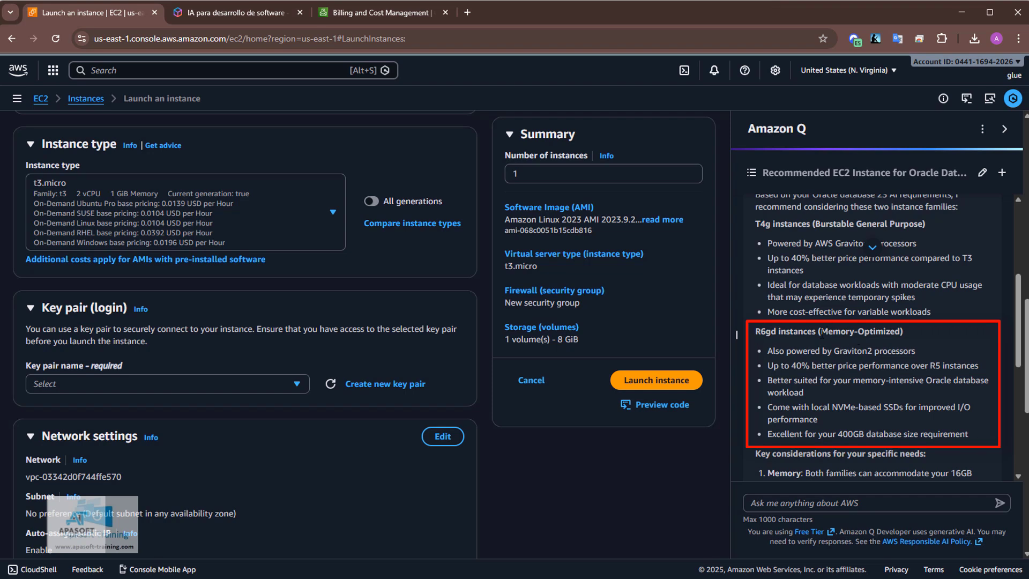
left_click_drag(833, 335, 904, 334)
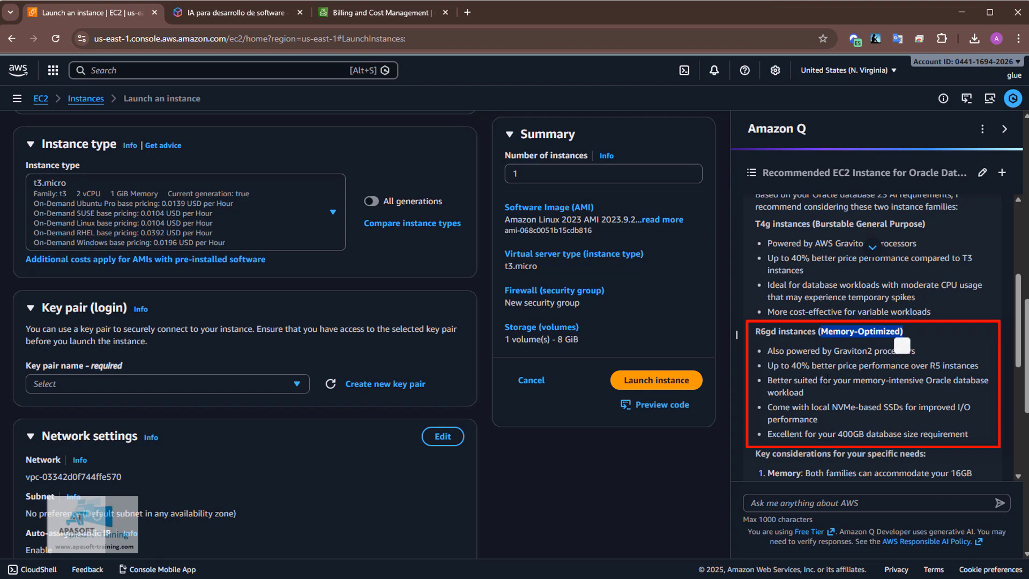
left_click(828, 379)
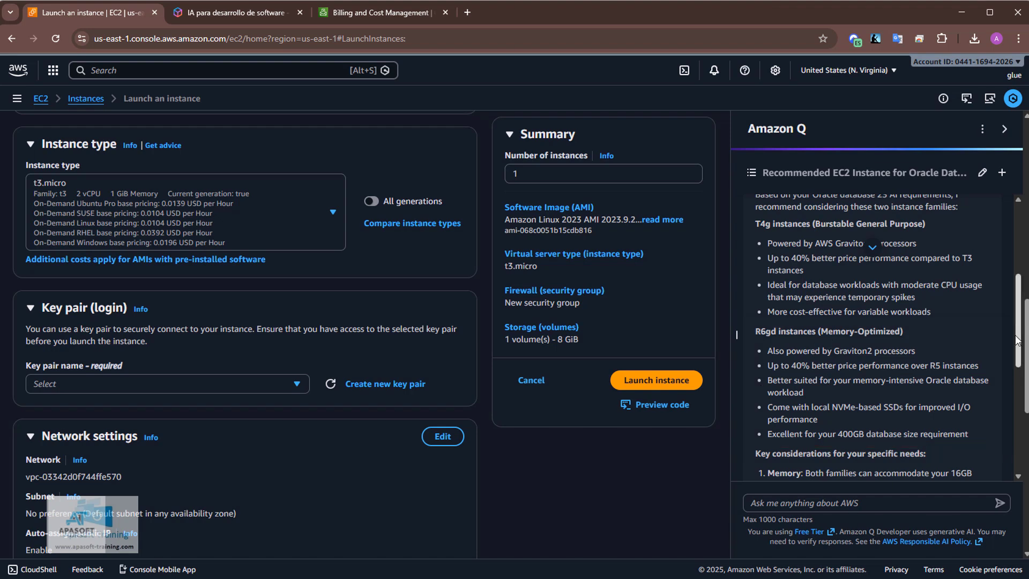
- Review the key considerations and the final recommendation in Amazon Q's answer
left_click_drag(1018, 342, 1019, 414)
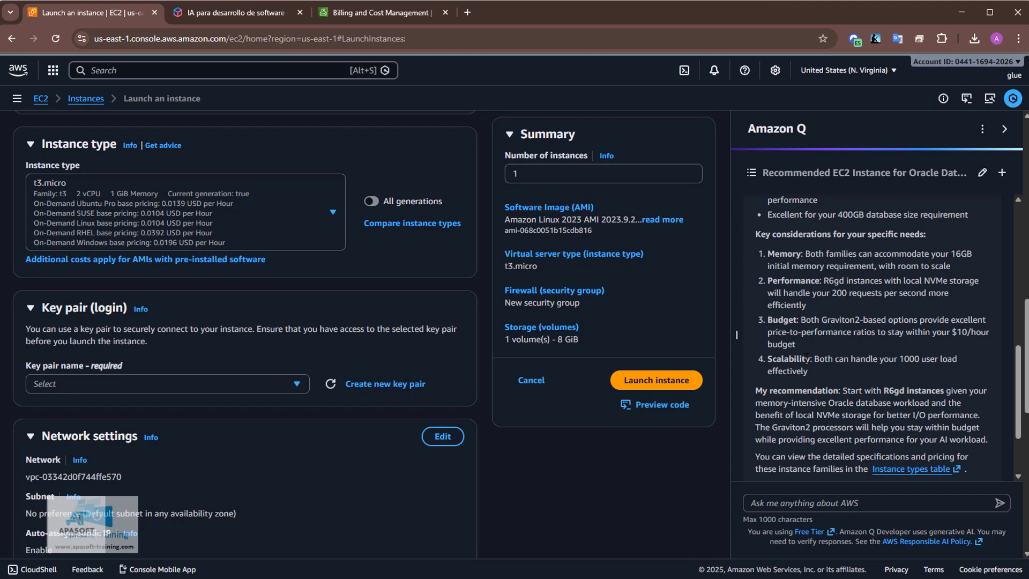
scroll(909, 391, "down", 2)
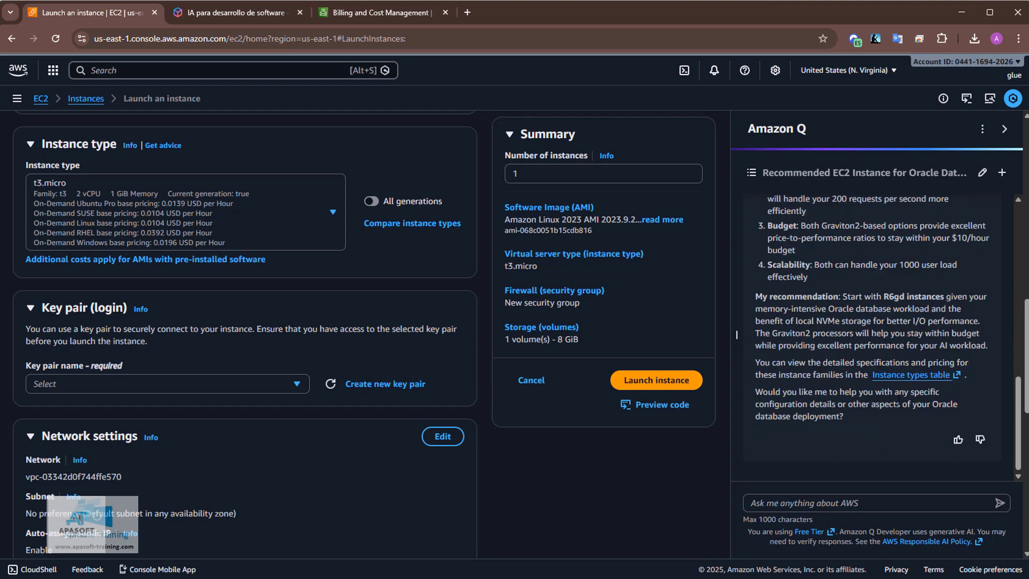
left_click_drag(883, 296, 900, 297)
left_click(855, 308)
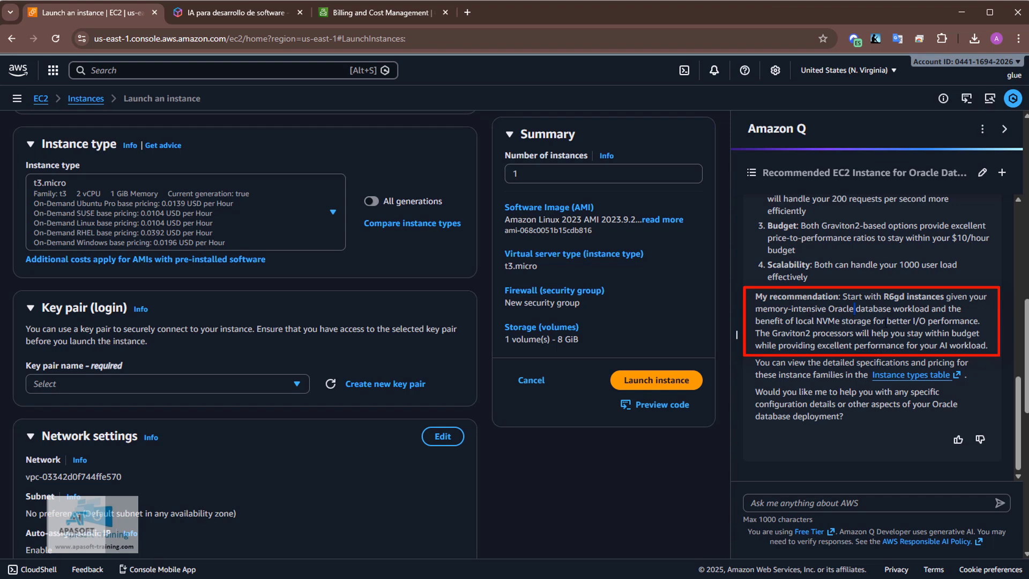
left_click_drag(817, 320, 839, 321)
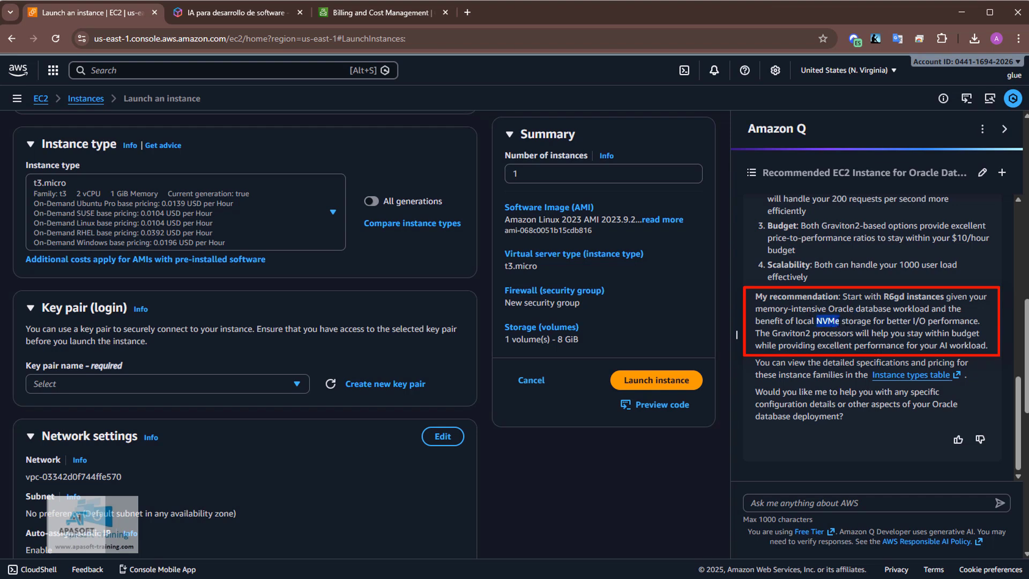
left_click(829, 384)
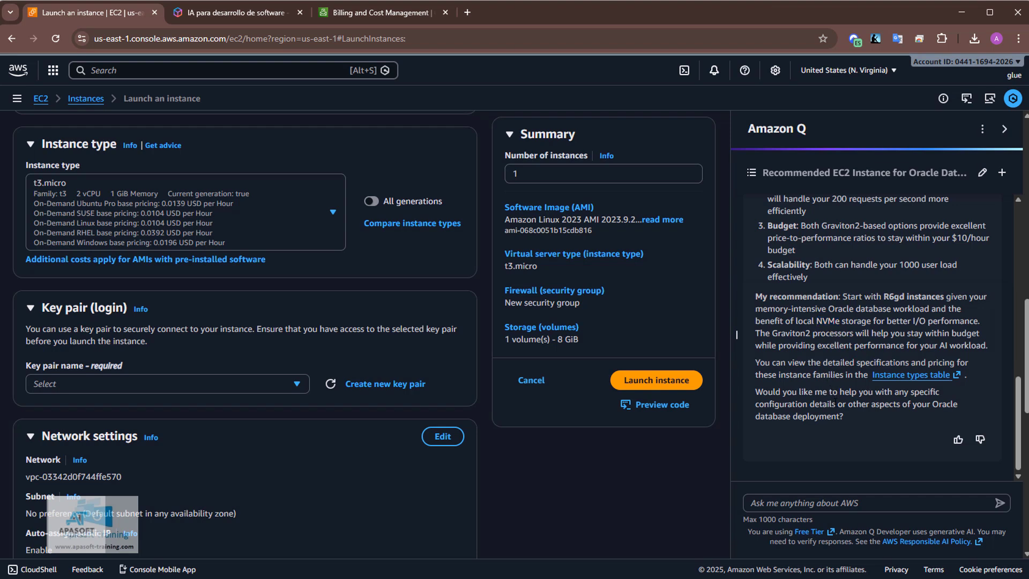
- Ask Amazon Q to create a comparison table with the hourly prices of the proposed machines and follow its response
left_click(820, 503)
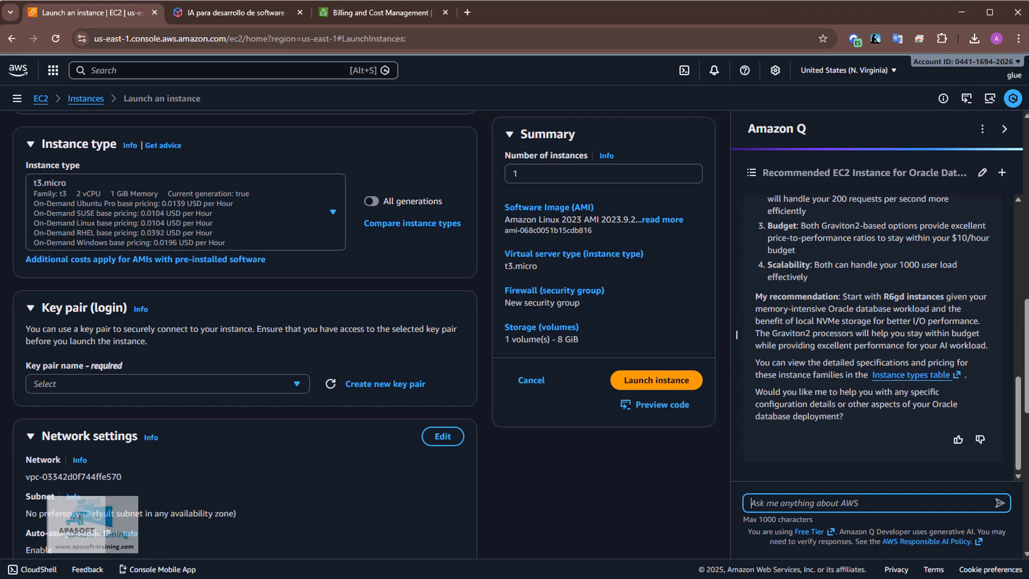
left_click(785, 508)
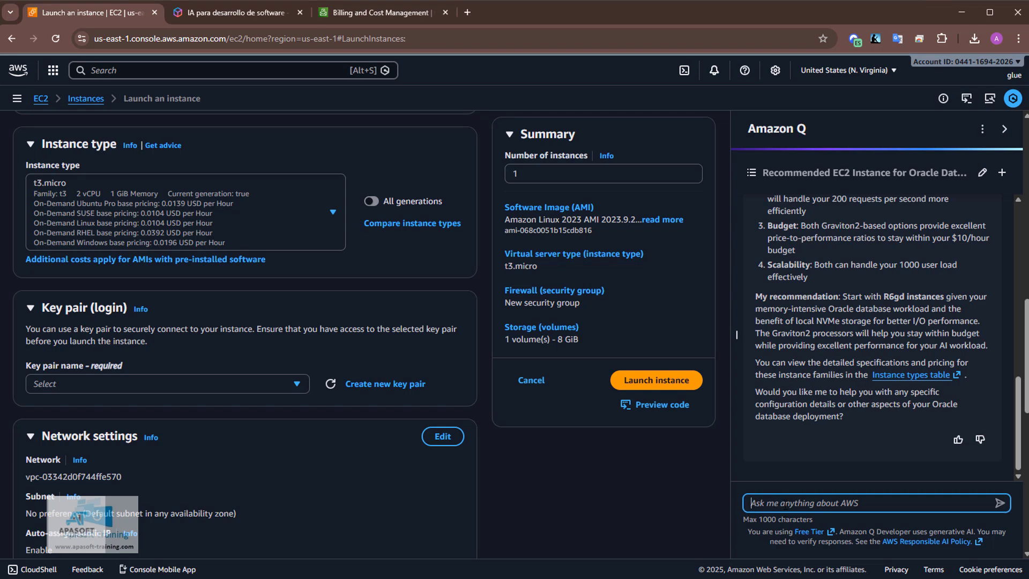
type("Can you create a comparison table with the hourly prices of the machines you are proposing?")
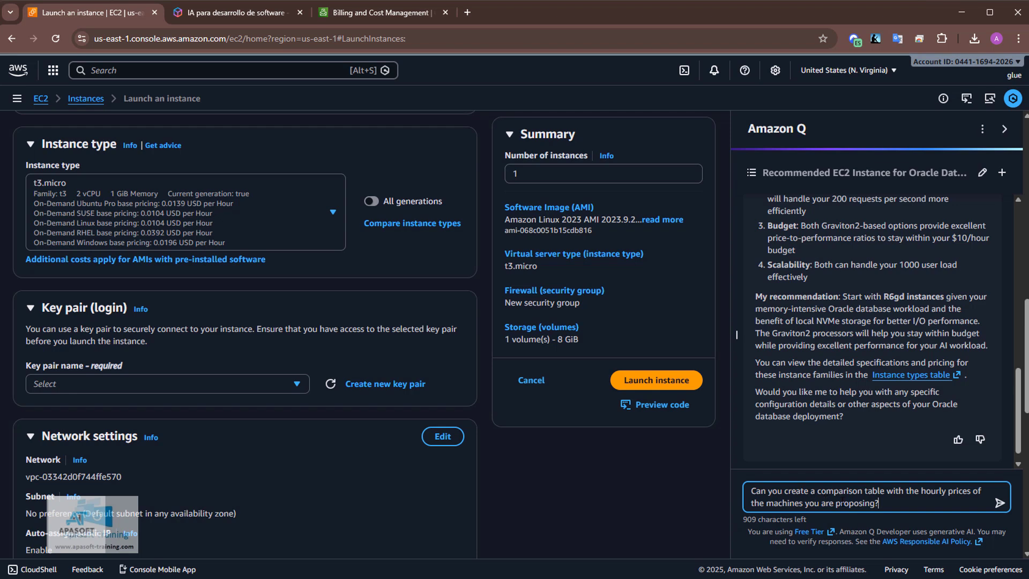
left_click(999, 503)
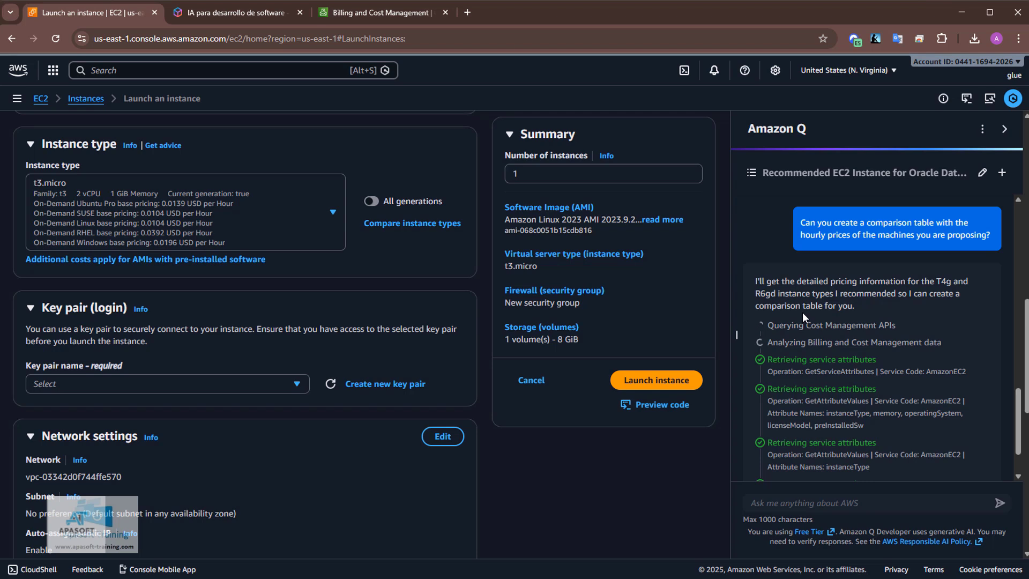
scroll(1015, 460, "down", 2)
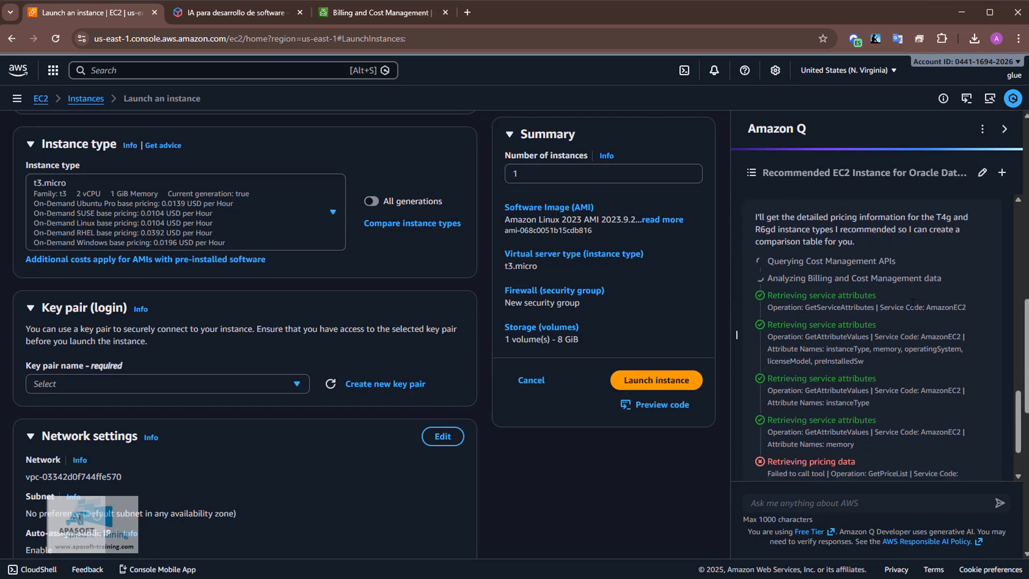
scroll(885, 340, "down", 1)
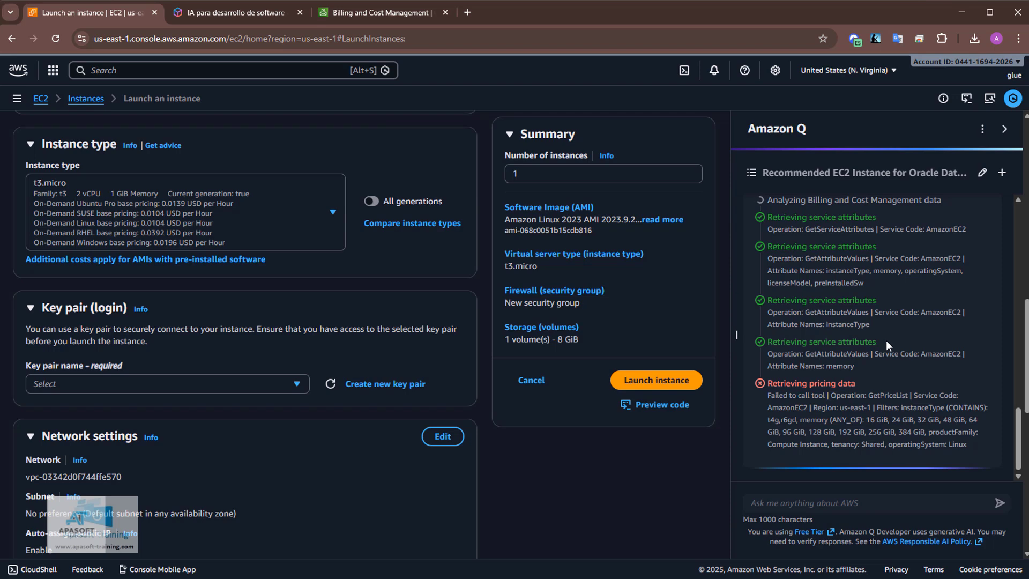
- Follow Amazon Q's response to its end, widen the chat area and examine the T4g and R6gd price comparison table
scroll(886, 339, "down", 6)
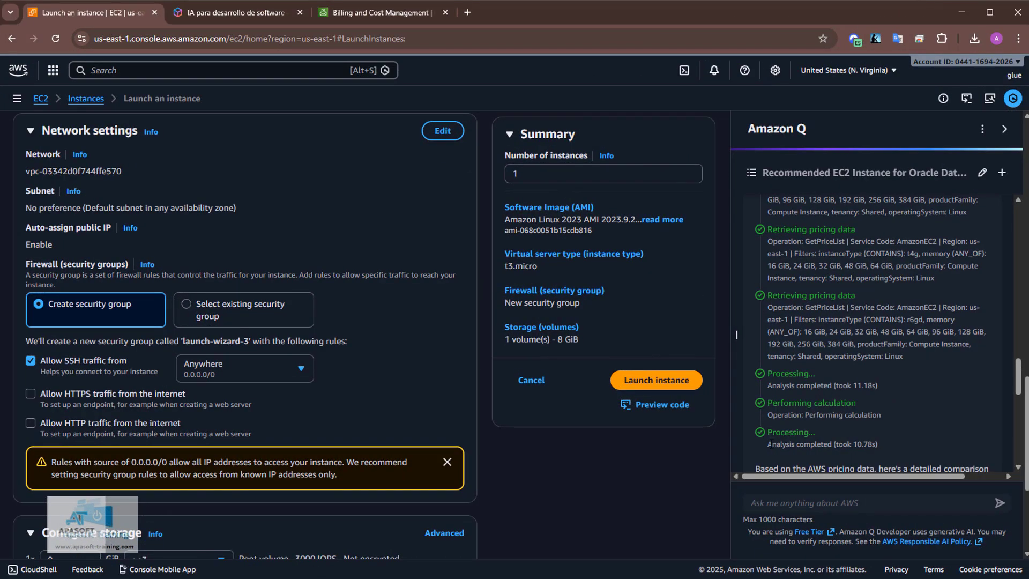
left_click_drag(770, 444, 879, 452)
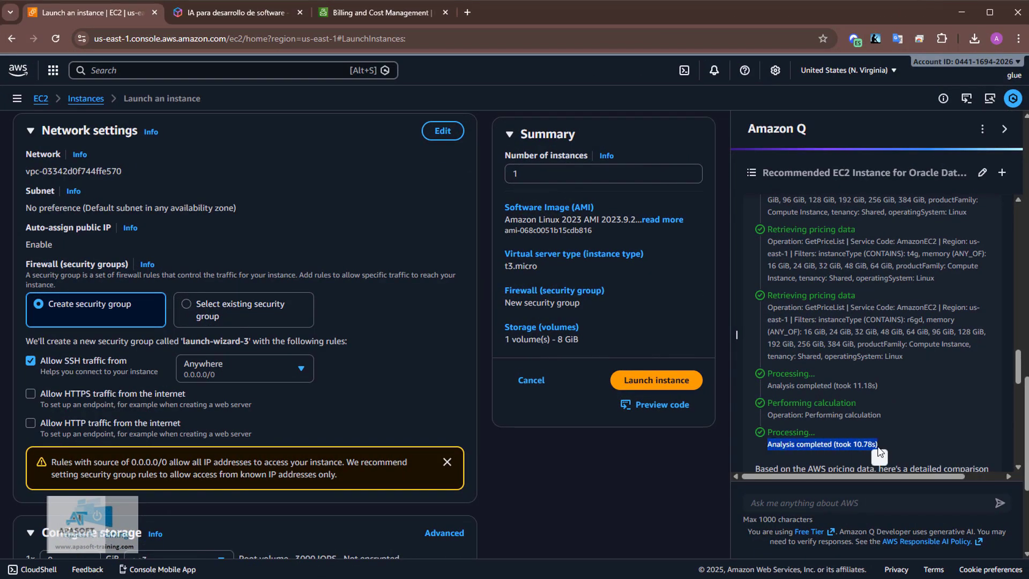
left_click_drag(1020, 364, 1026, 410)
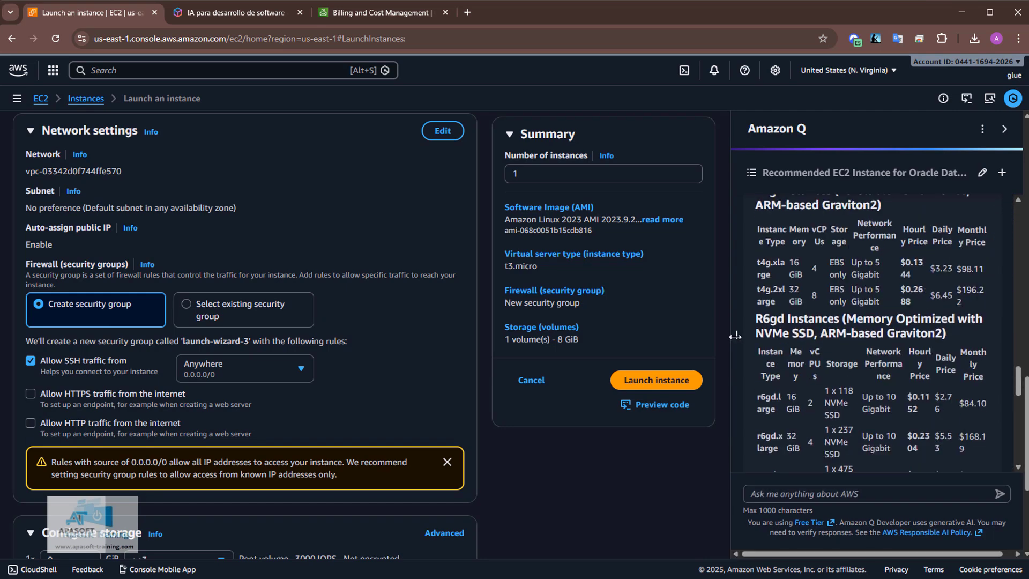
left_click_drag(734, 336, 474, 336)
scroll(675, 335, "up", 10)
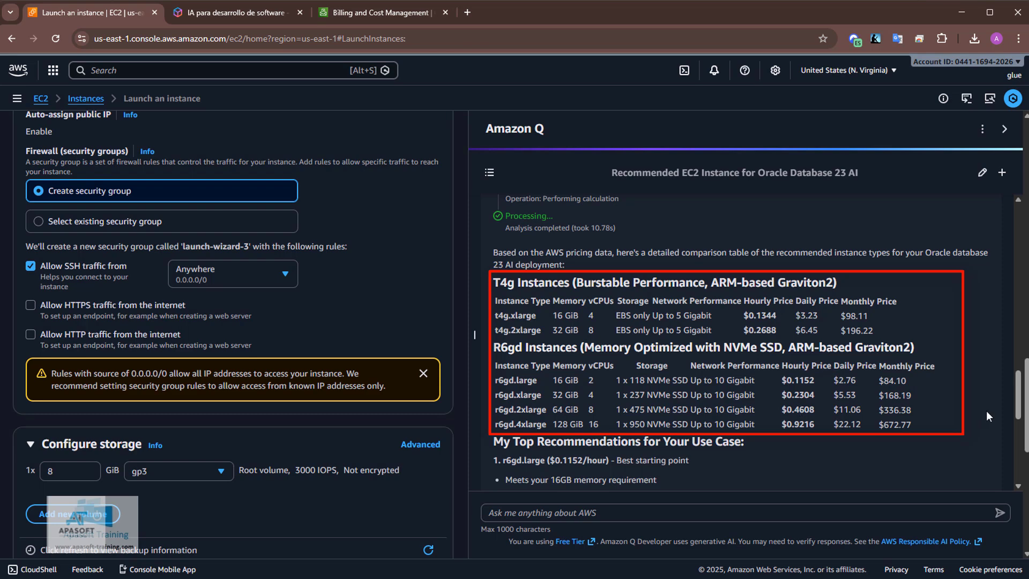
- Review Amazon Q's top recommendations, checking the r6gd.large hourly price and features against the comparison table
left_click_drag(1020, 405, 1019, 423)
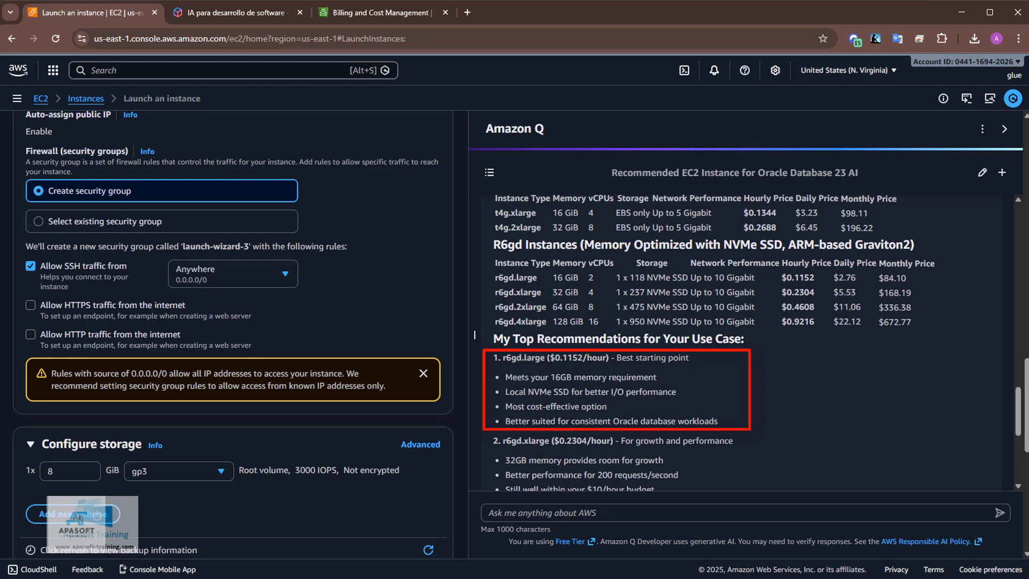
left_click_drag(550, 358, 615, 359)
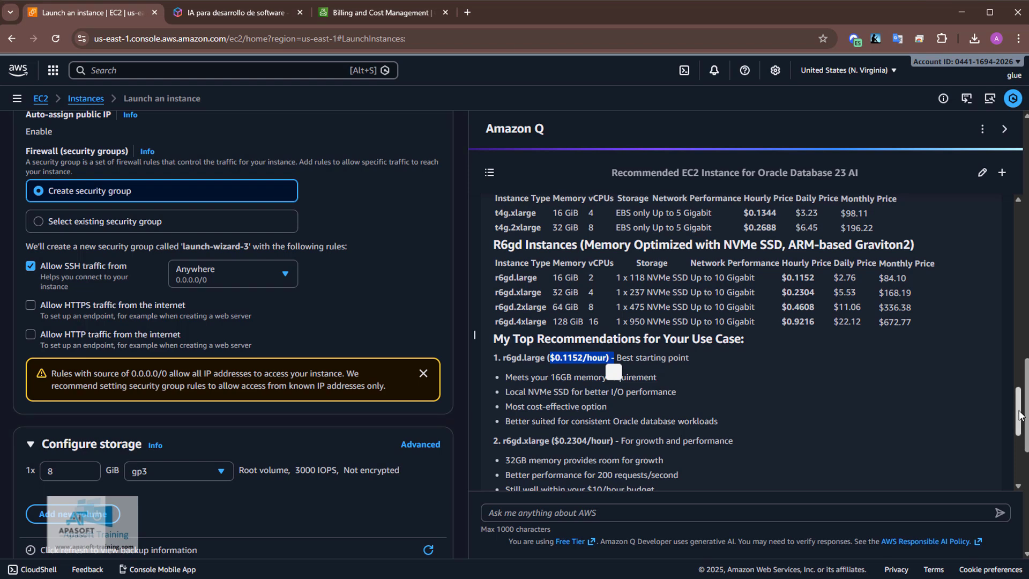
scroll(1018, 402, "up", 1)
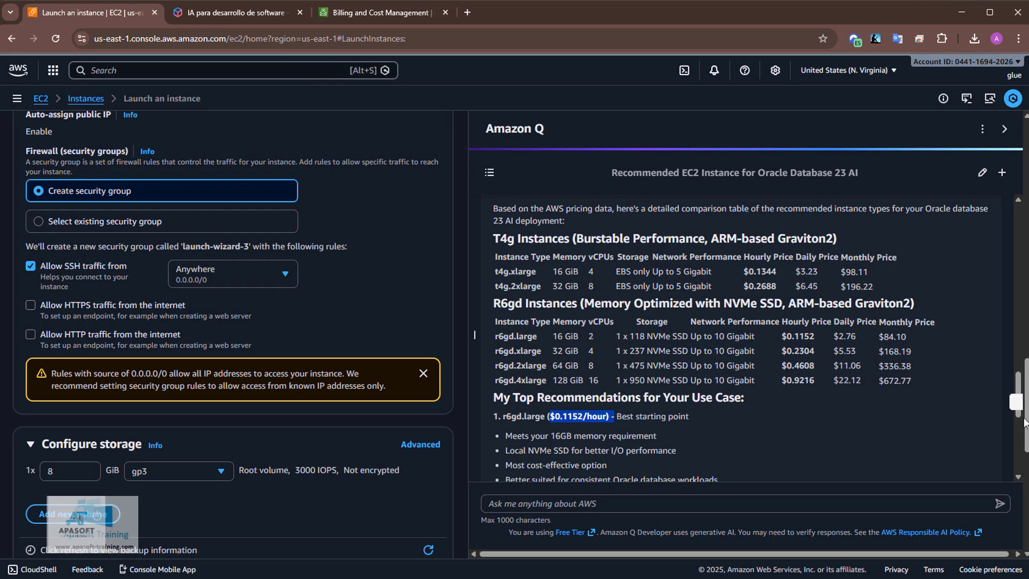
scroll(475, 335, "down", 1)
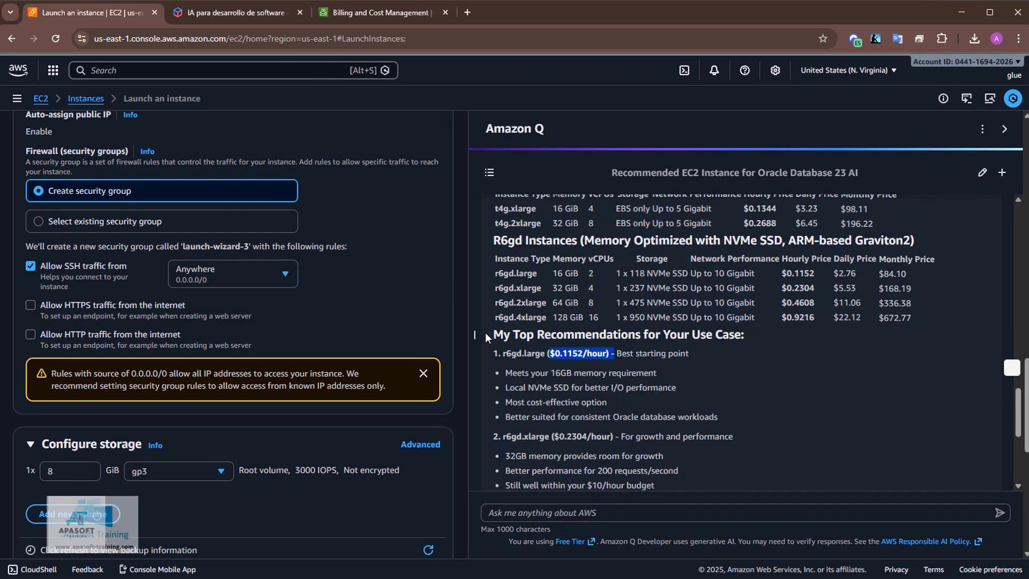
left_click_drag(488, 334, 725, 335)
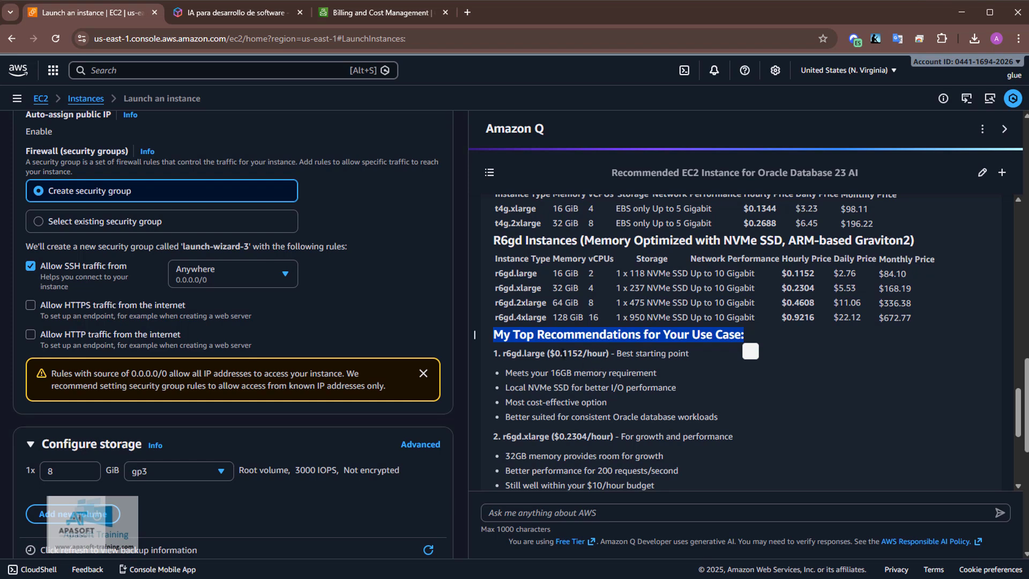
left_click(561, 351)
double_click(561, 352)
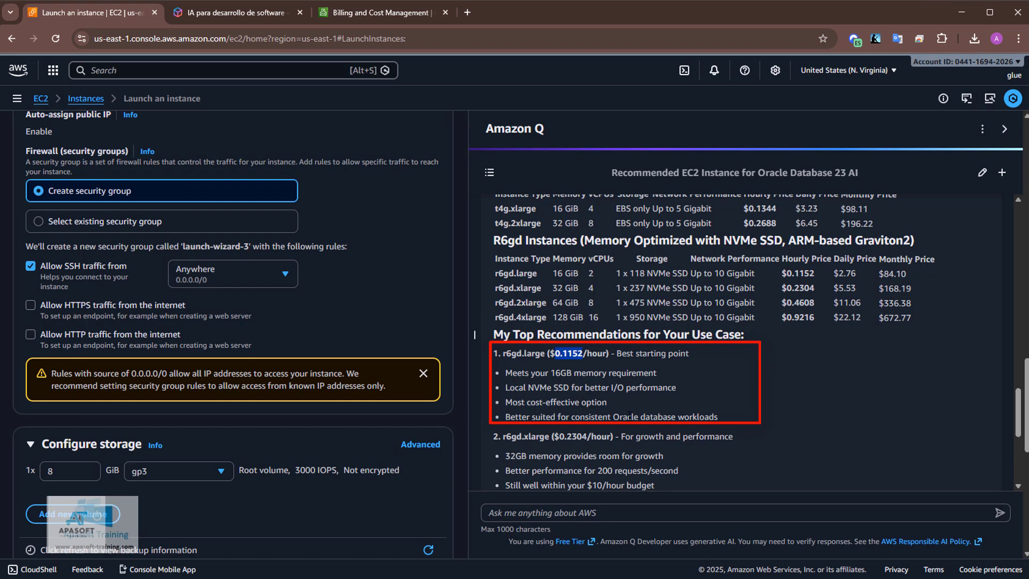
scroll(630, 413, "up", 1)
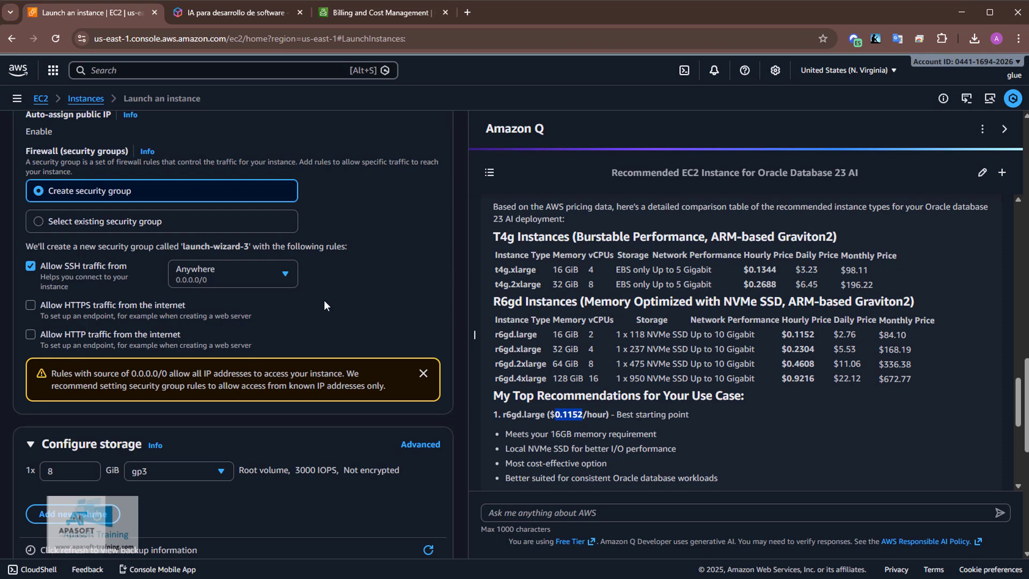
- Search the available instance types for r6gd and inspect the matching options without changing the selected type
scroll(324, 306, "up", 12)
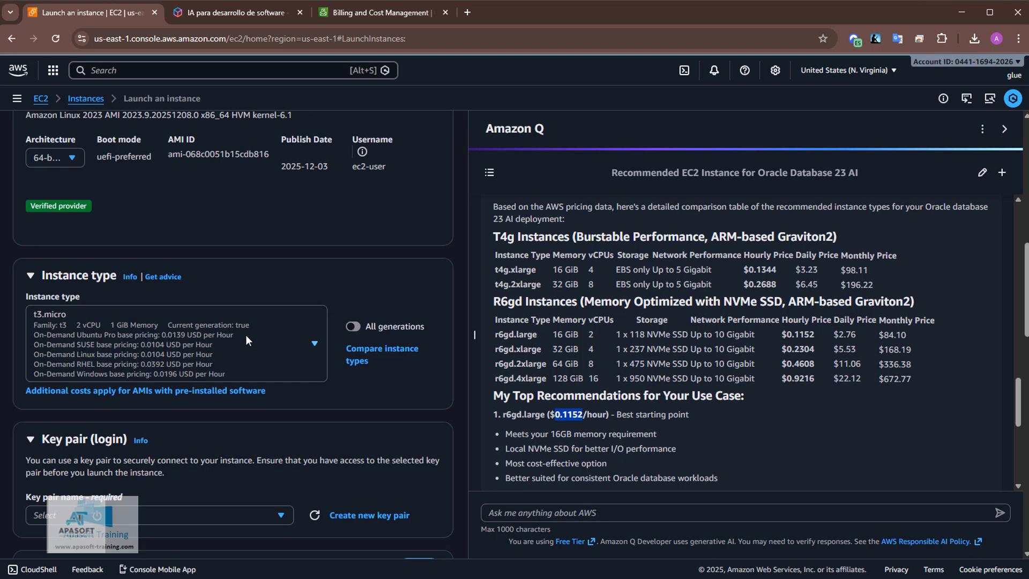
left_click(219, 346)
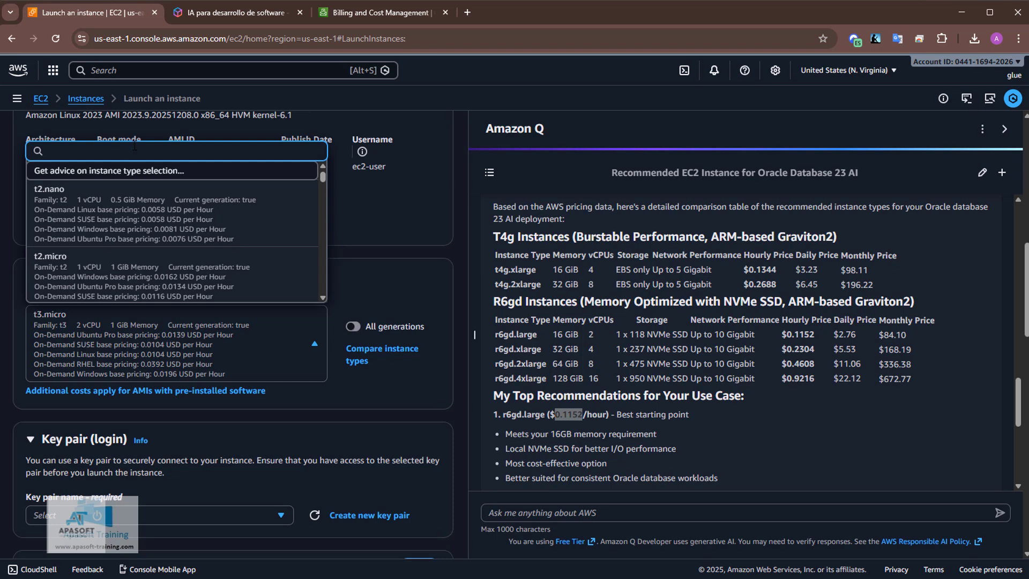
type("r6gd")
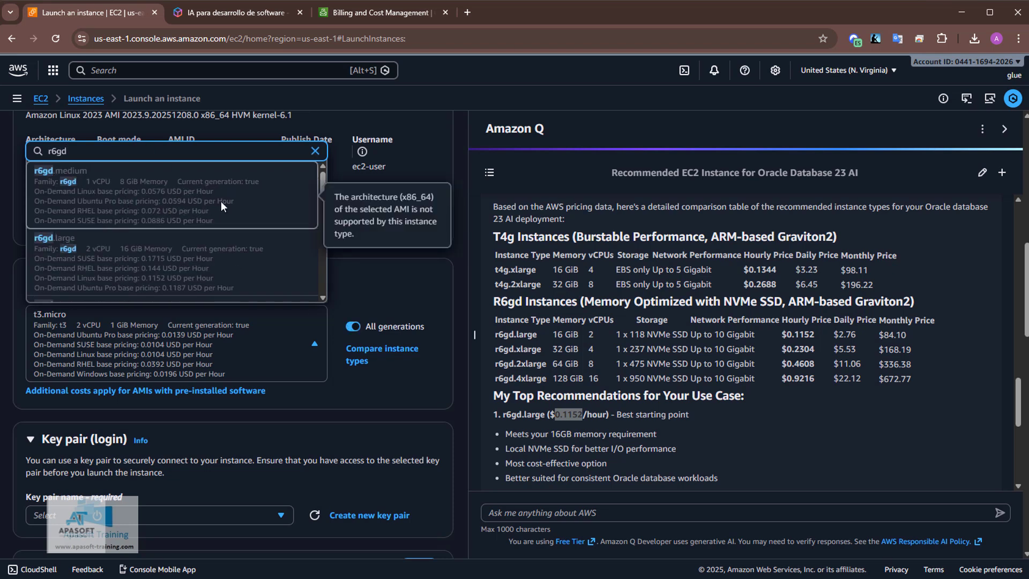
left_click(414, 309)
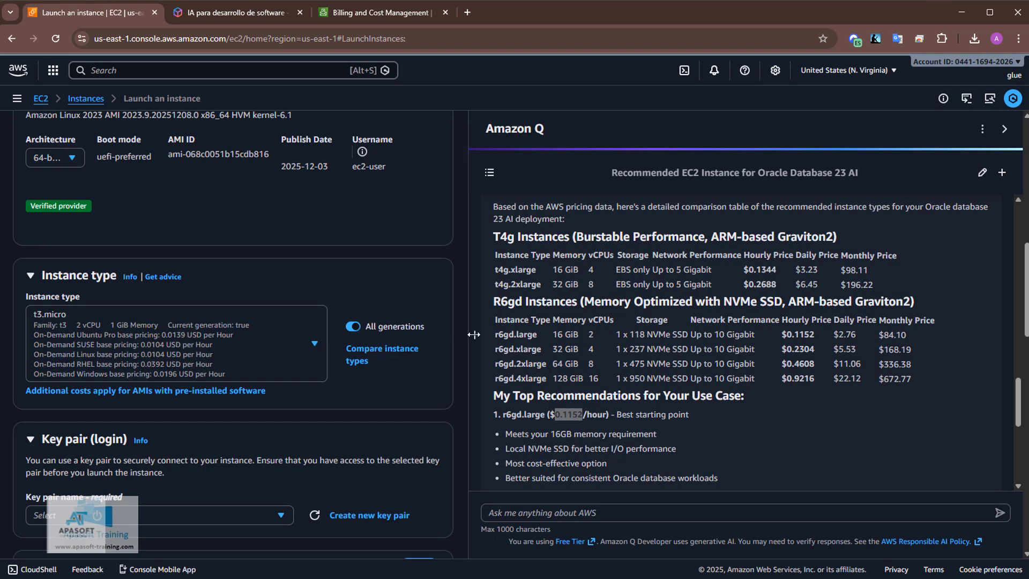
- Shrink the Amazon Q chat area and close it to give the launch form the full width
left_click_drag(474, 334, 761, 333)
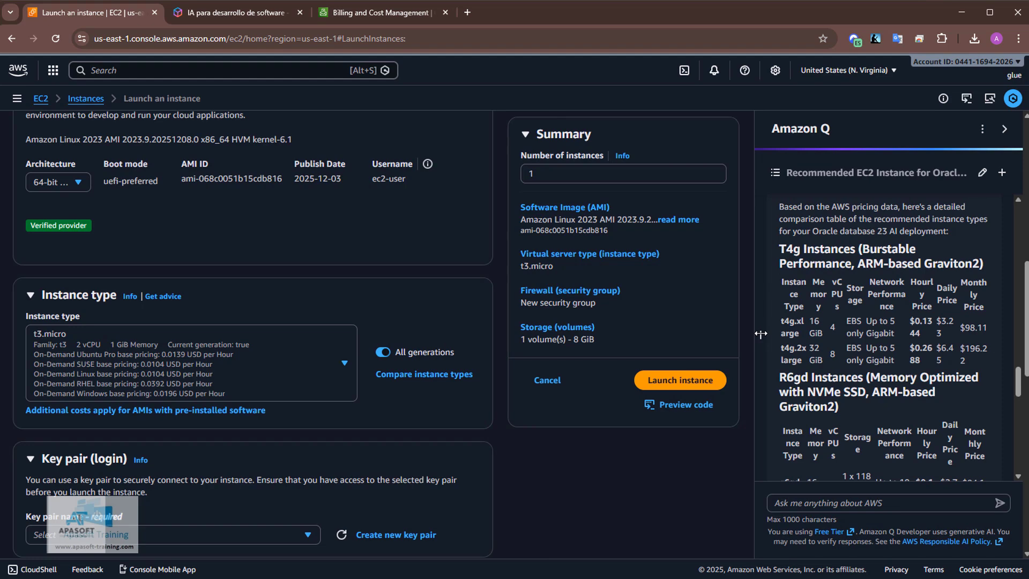
left_click(1013, 98)
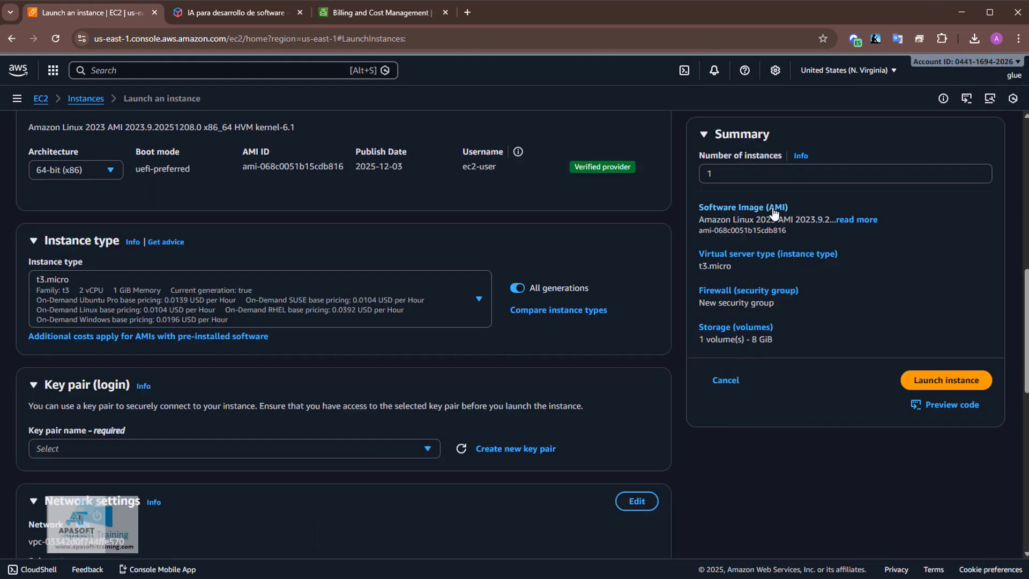